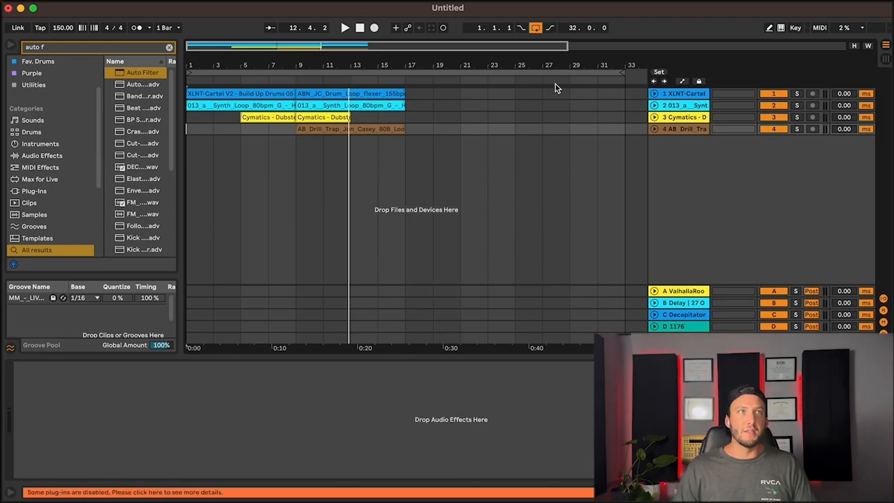
# - Expand the synth loop track and listen to it soloed from bar 9
pyautogui.click(654, 106)
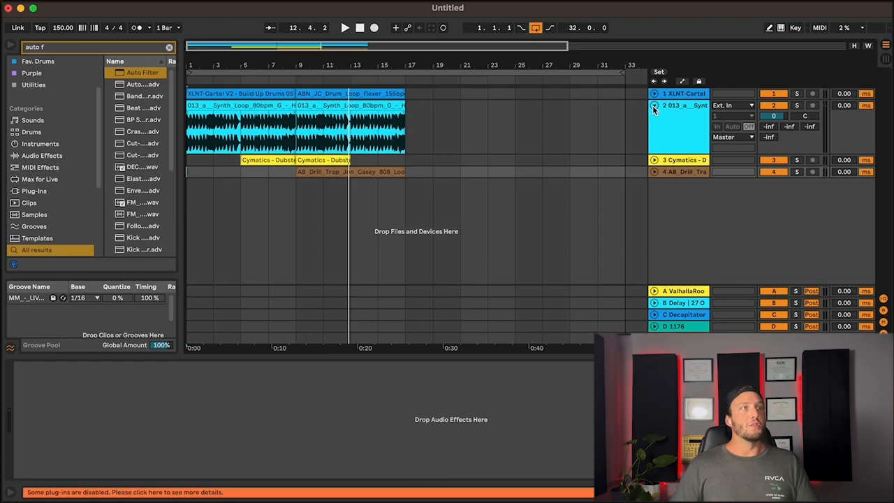
pyautogui.click(297, 137)
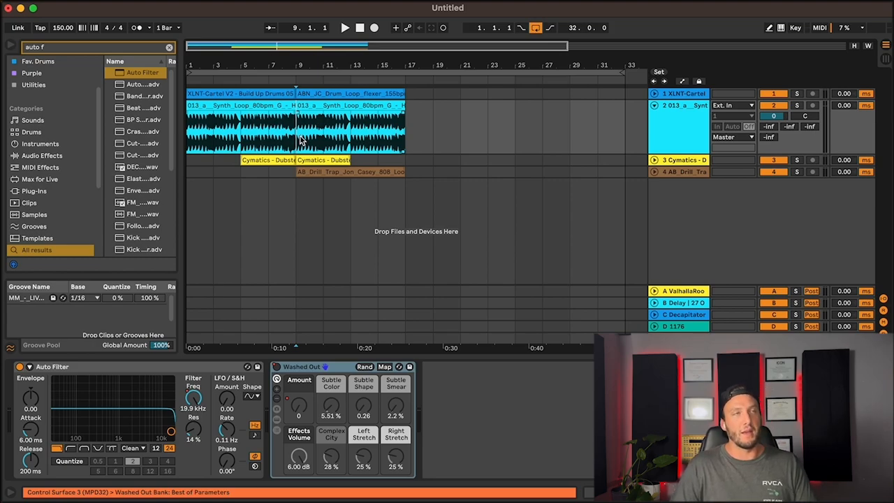
pyautogui.press('space')
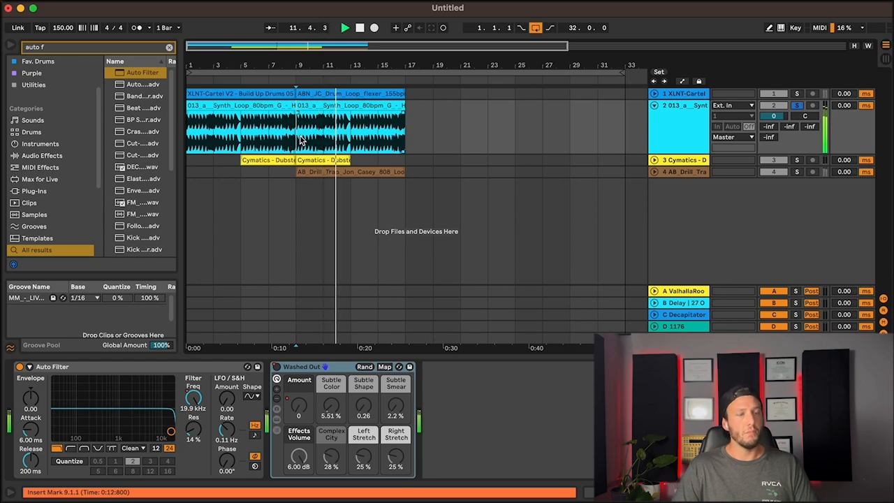
pyautogui.press('space')
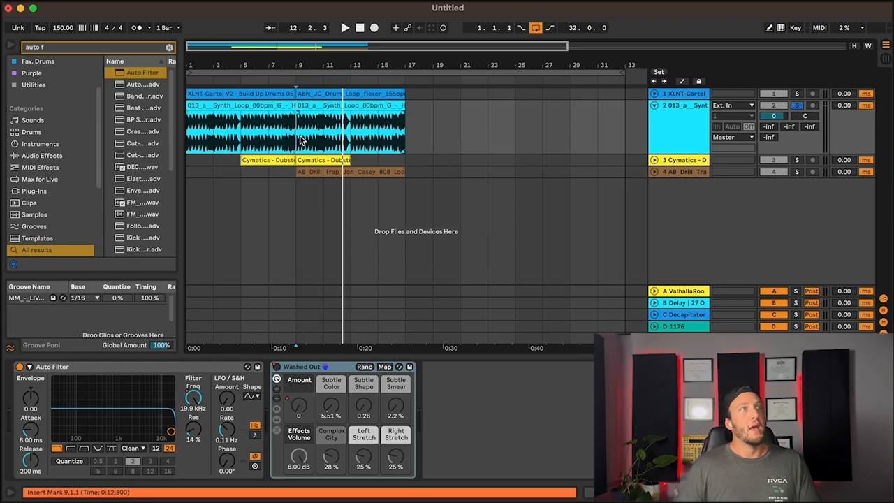
# - Listen to the soloed synth loop from bar 1 past the bar 9 transition, and unsolo the track
pyautogui.click(193, 132)
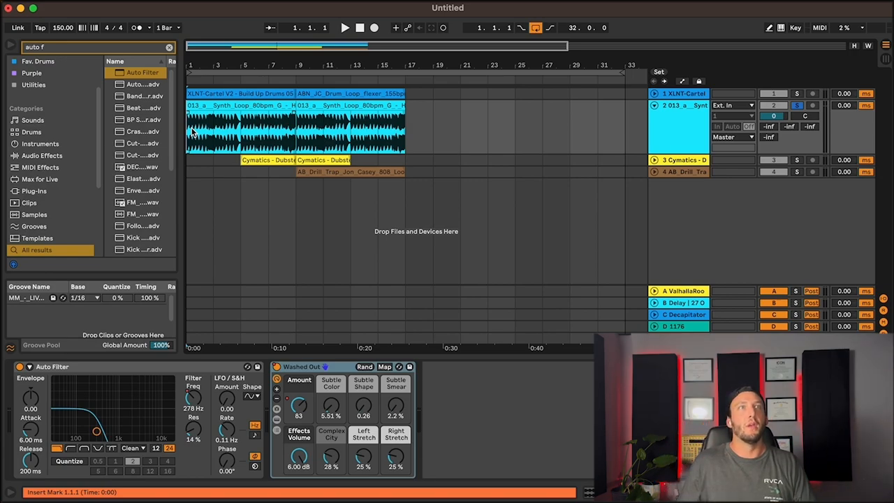
pyautogui.press('space')
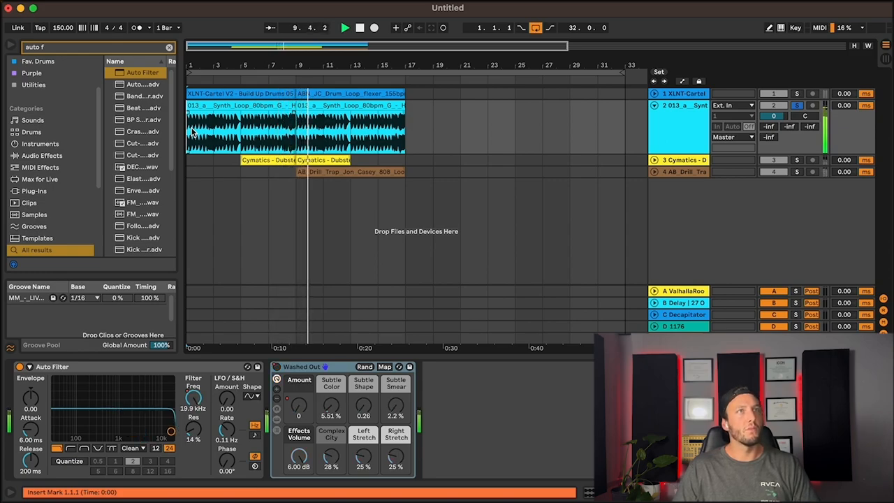
pyautogui.press('space')
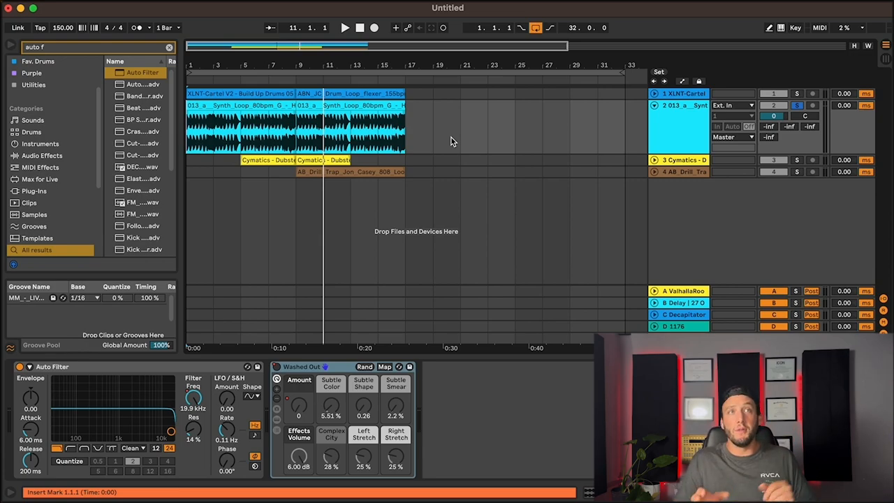
pyautogui.click(797, 106)
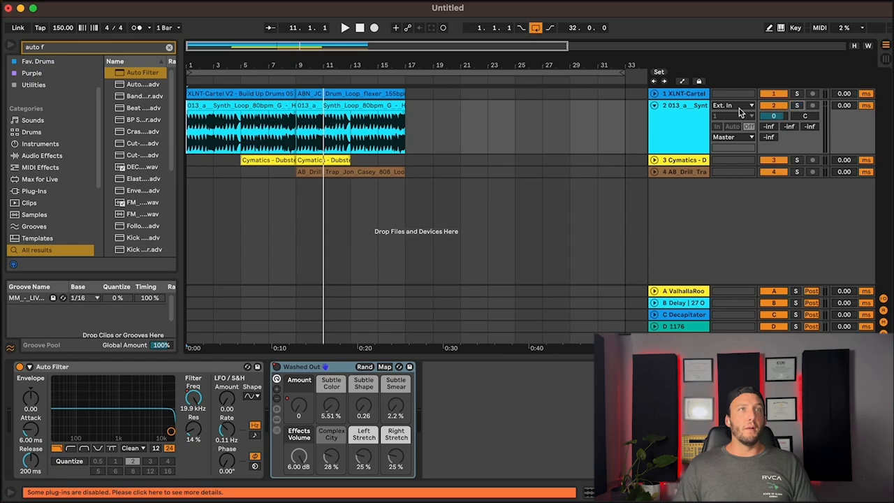
# - Expand the drum track, play the arrangement from bar 1, and show the automation of its ValhallaRoom send
pyautogui.click(655, 94)
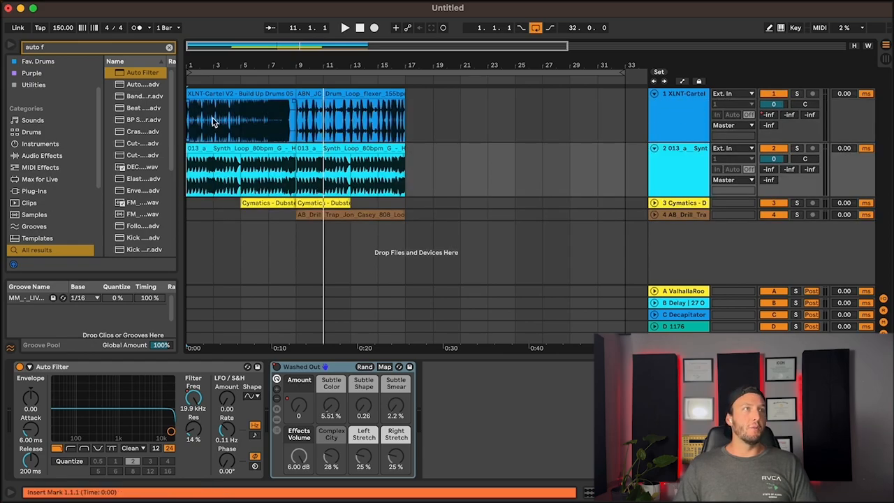
pyautogui.click(188, 124)
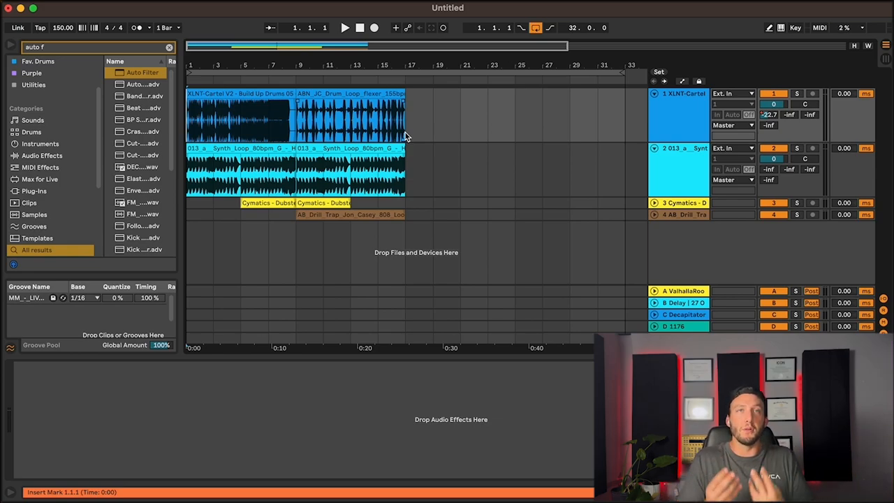
pyautogui.press('space')
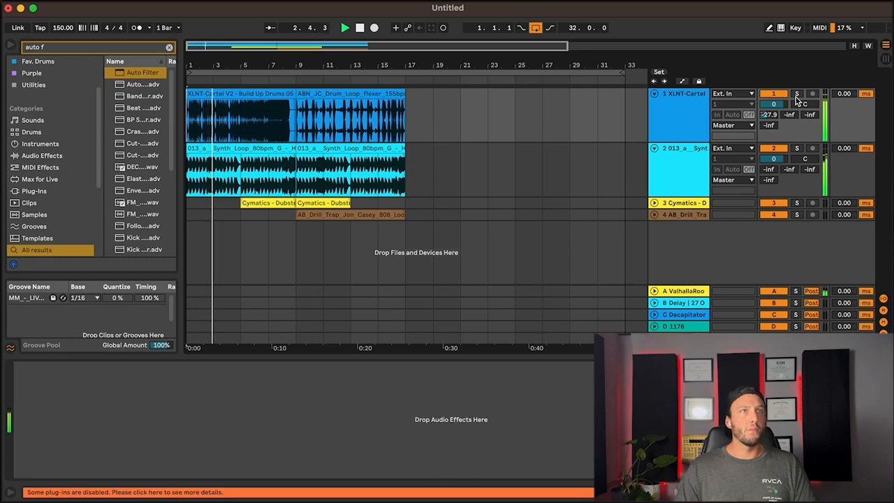
pyautogui.rightClick(779, 124)
pyautogui.click(789, 146)
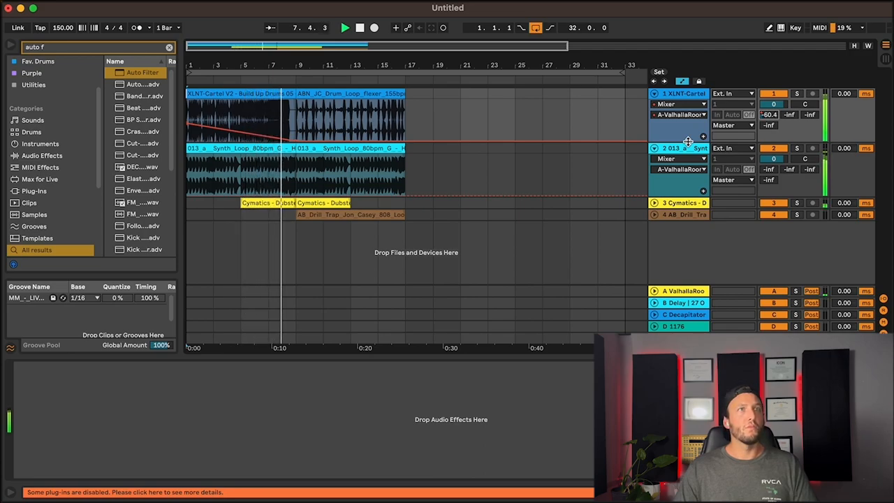
pyautogui.press('space')
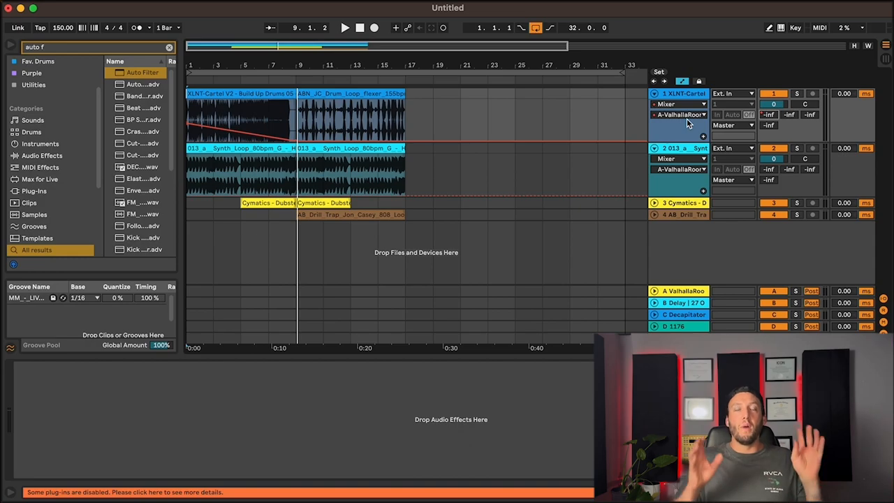
# - Expand the Cymatics track, hide the automation, solo tracks 1 to 3 together, and listen from bar 7 across the transition
pyautogui.click(655, 203)
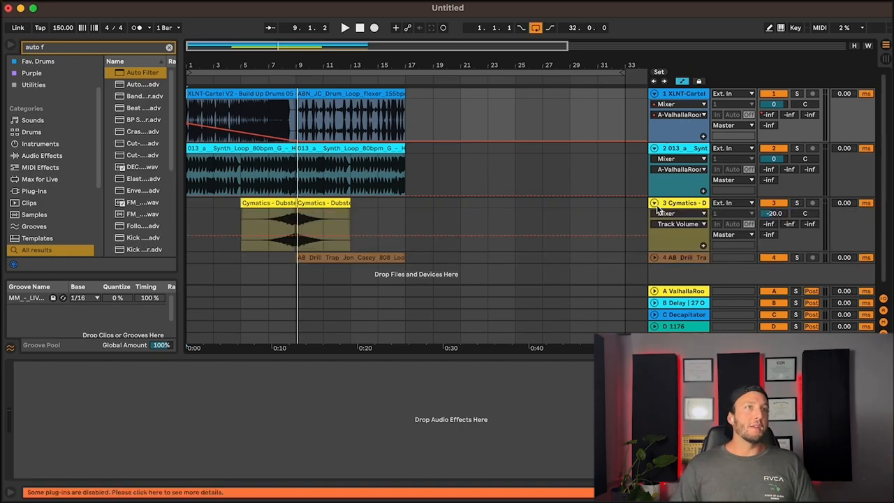
pyautogui.press('a')
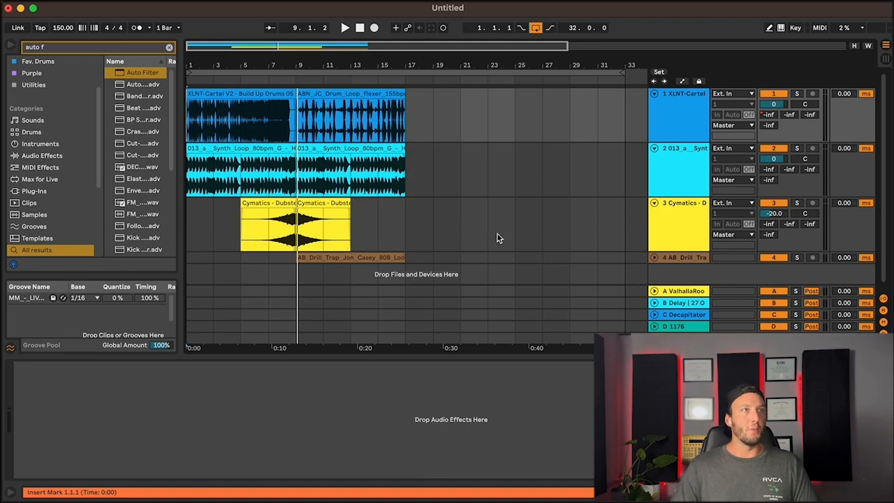
pyautogui.click(797, 203)
pyautogui.keyDown('super'); pyautogui.click(797, 148); pyautogui.keyUp('super')
pyautogui.keyDown('super'); pyautogui.click(797, 95); pyautogui.keyUp('super')
pyautogui.click(270, 238)
pyautogui.press('space')
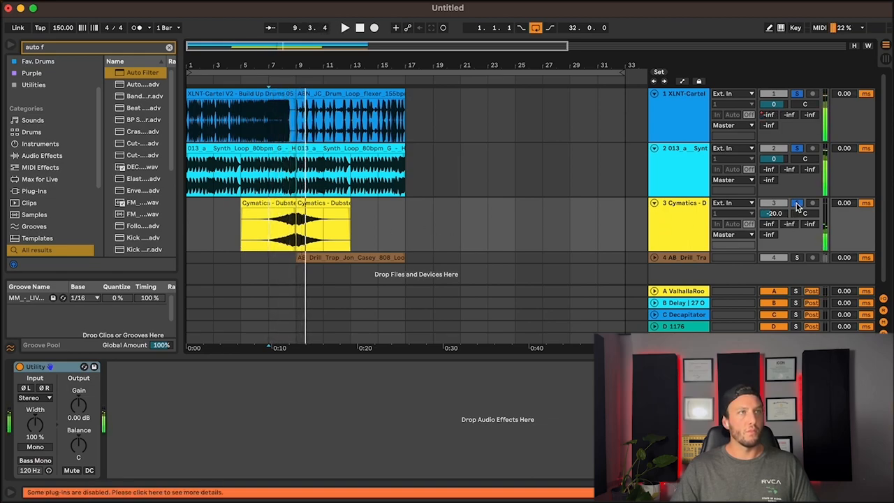
# - Listen to the Cymatics riser track soloed on its own across the bar 9 transition, and unsolo it
pyautogui.click(298, 240)
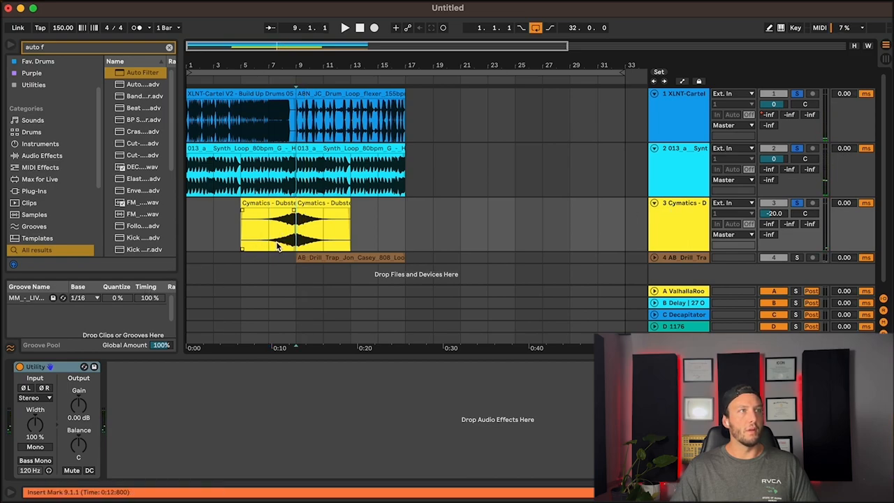
pyautogui.click(797, 203)
pyautogui.press('space')
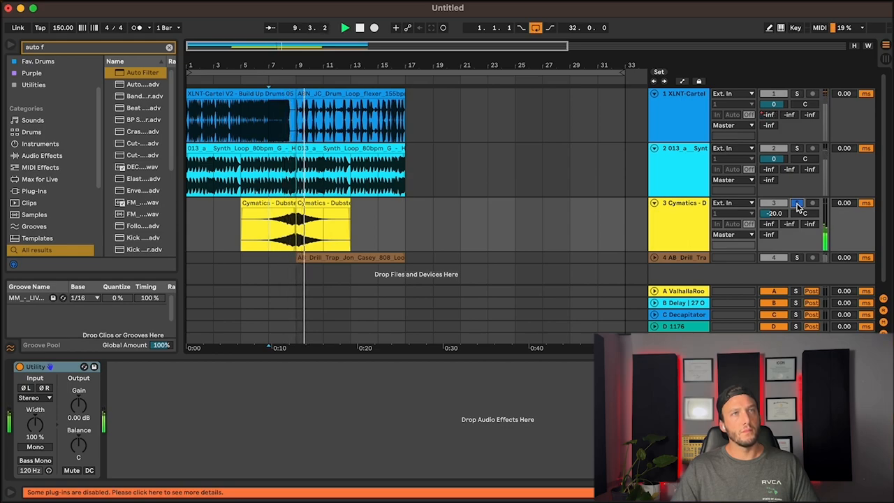
pyautogui.click(796, 203)
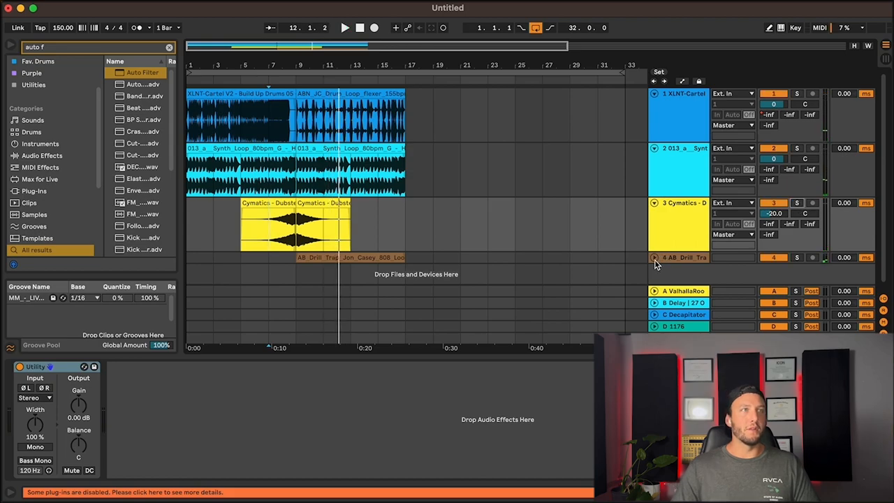
# - Expand the 808 track and show the Utility stereo width automation on the Master track
pyautogui.click(654, 259)
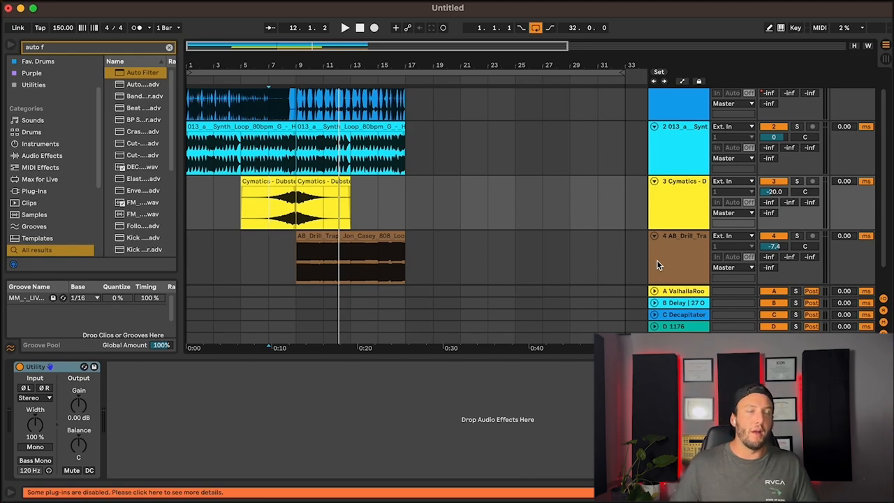
pyautogui.click(674, 338)
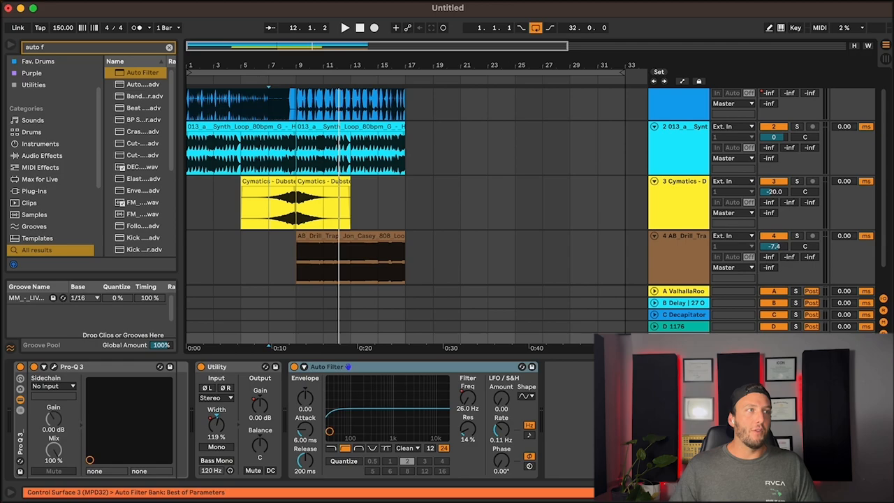
pyautogui.scroll(-2, 419, 269)
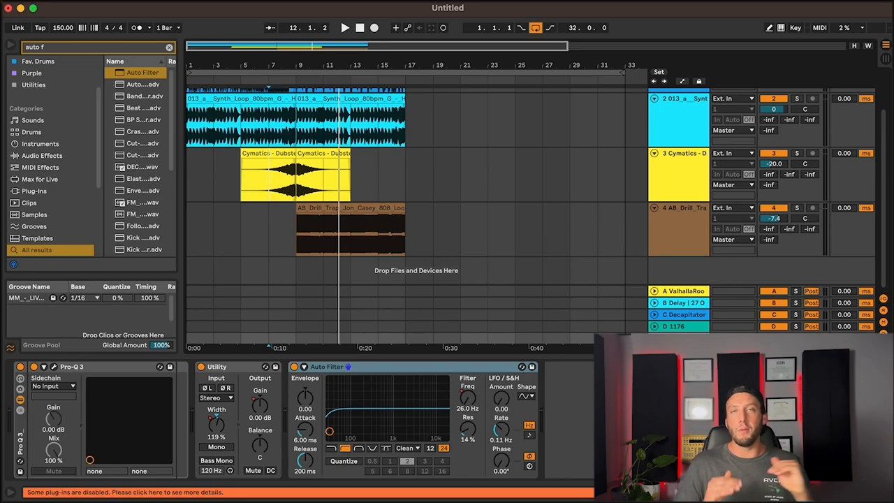
pyautogui.rightClick(225, 433)
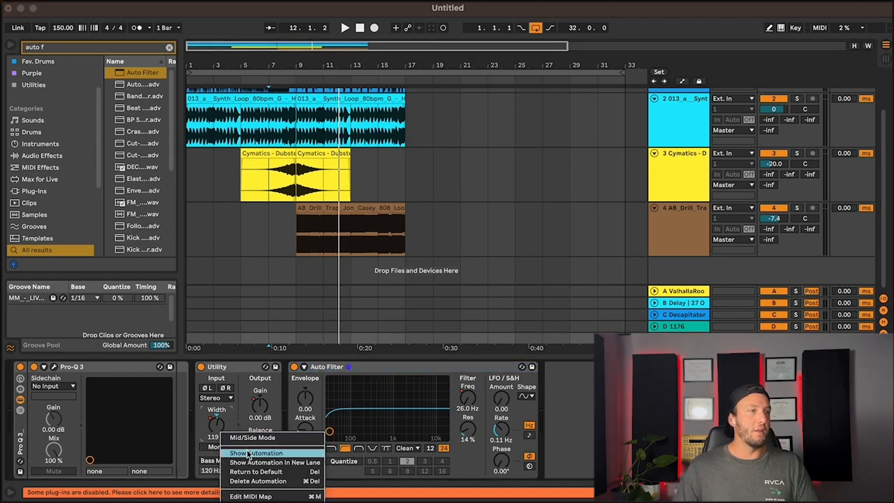
pyautogui.click(256, 452)
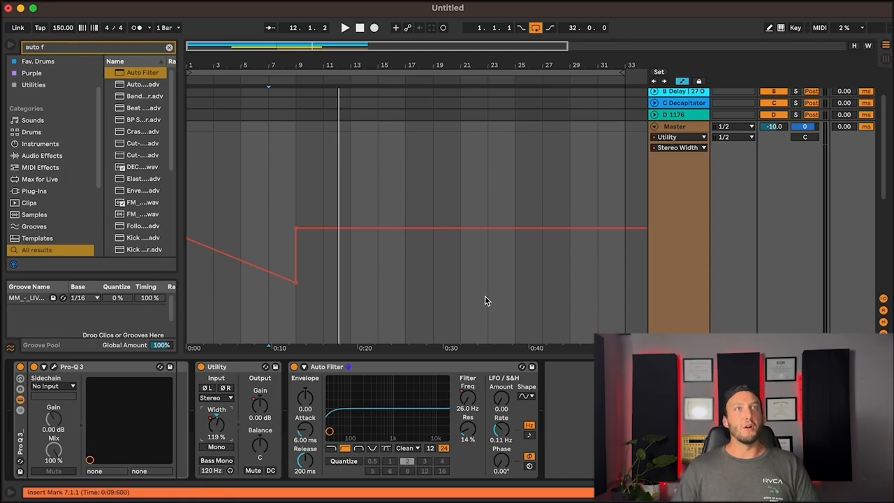
# - Disable both Utility and Auto Filter on the Master track and listen to the arrangement from bar 1
pyautogui.click(188, 188)
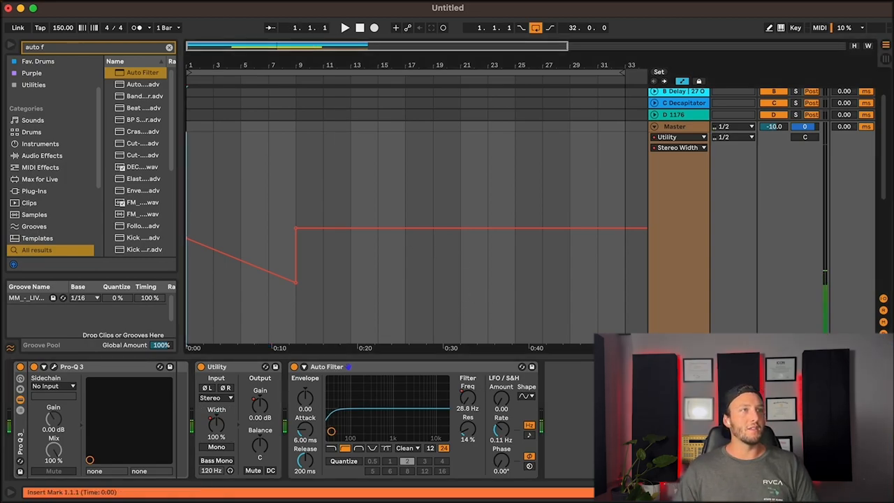
pyautogui.click(232, 365)
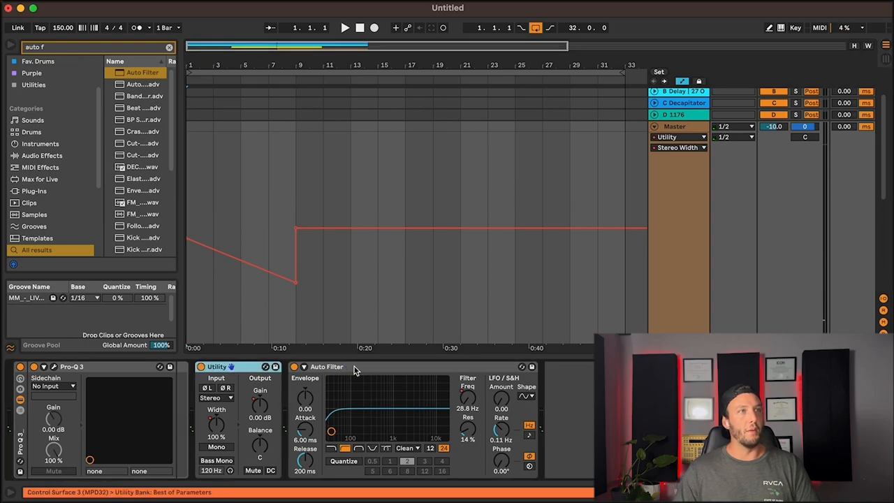
pyautogui.keyDown('shift'); pyautogui.click(345, 367); pyautogui.keyUp('shift')
pyautogui.click(294, 367)
pyautogui.press('space')
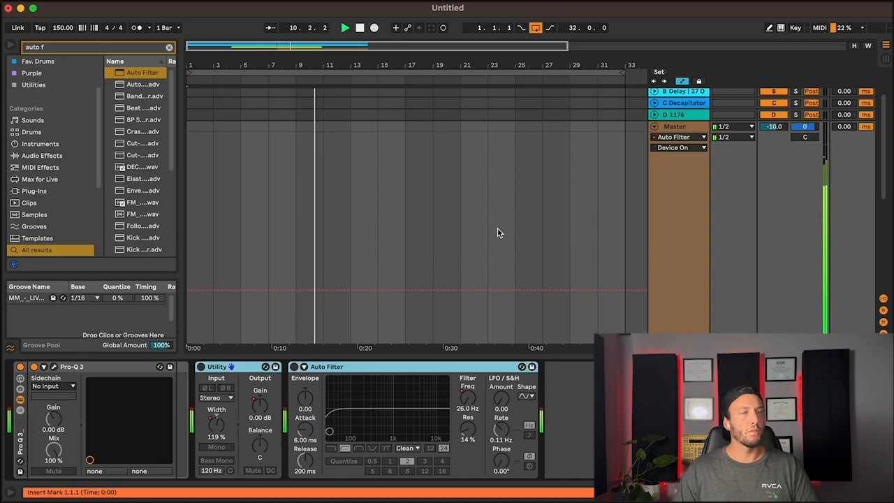
pyautogui.press('space')
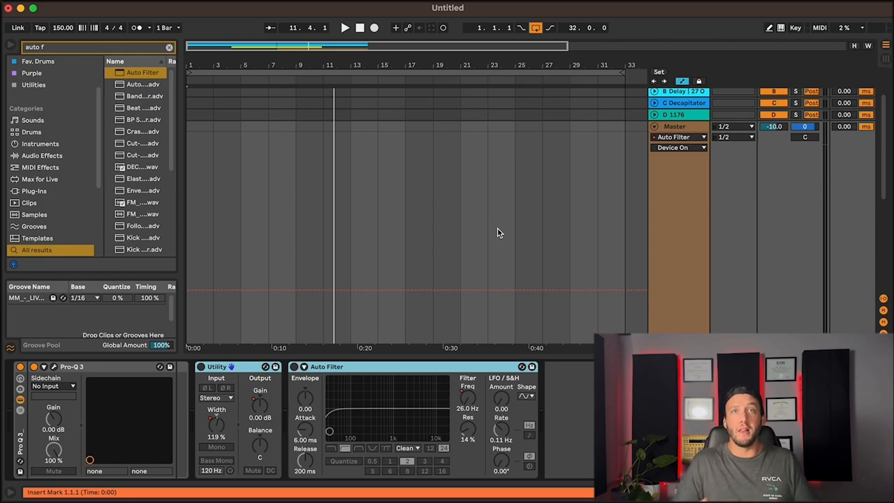
# - Re-enable Utility and Auto Filter on the Master track and listen from bar 5 across the transition
pyautogui.rightClick(202, 367)
pyautogui.click(223, 376)
pyautogui.rightClick(202, 368)
pyautogui.click(195, 370)
pyautogui.click(201, 368)
pyautogui.click(234, 250)
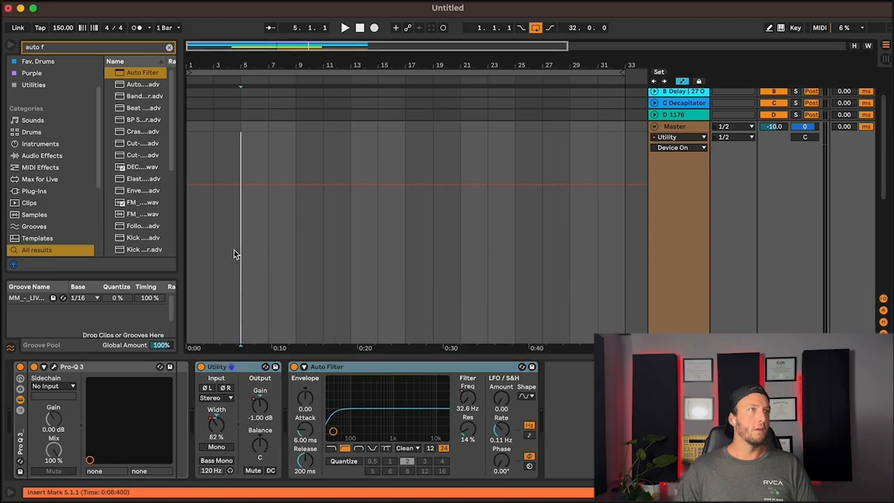
pyautogui.press('space')
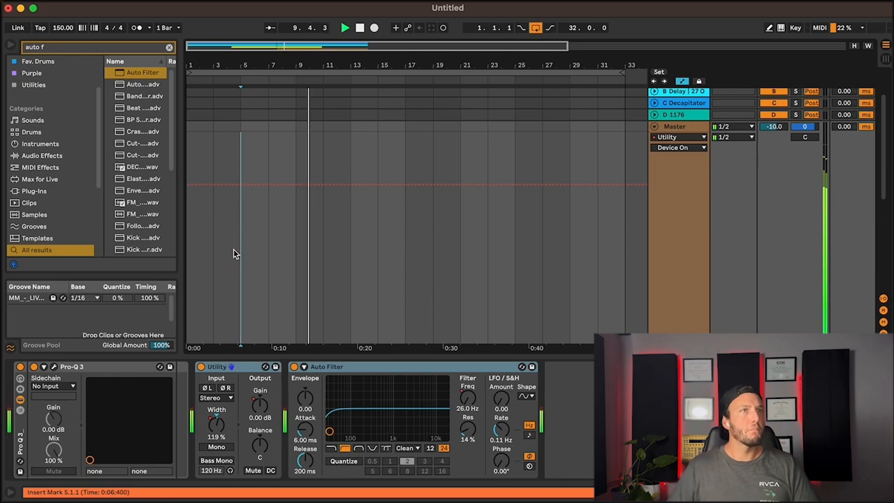
pyautogui.press('space')
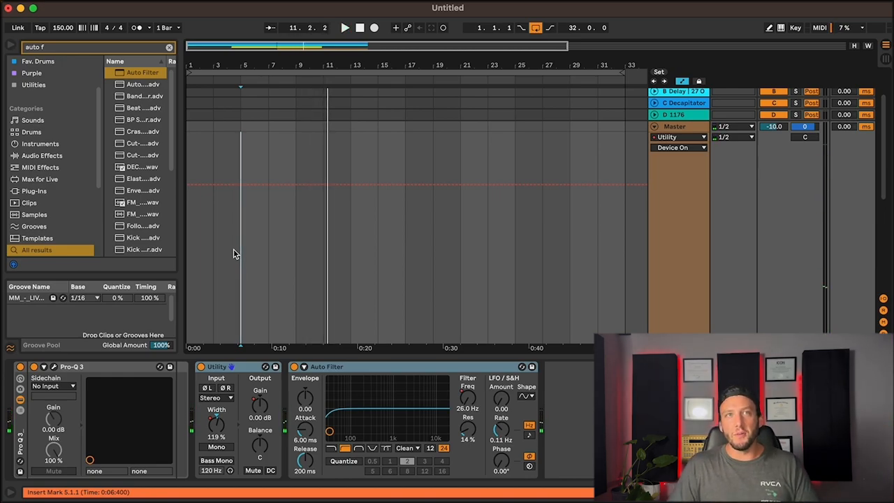